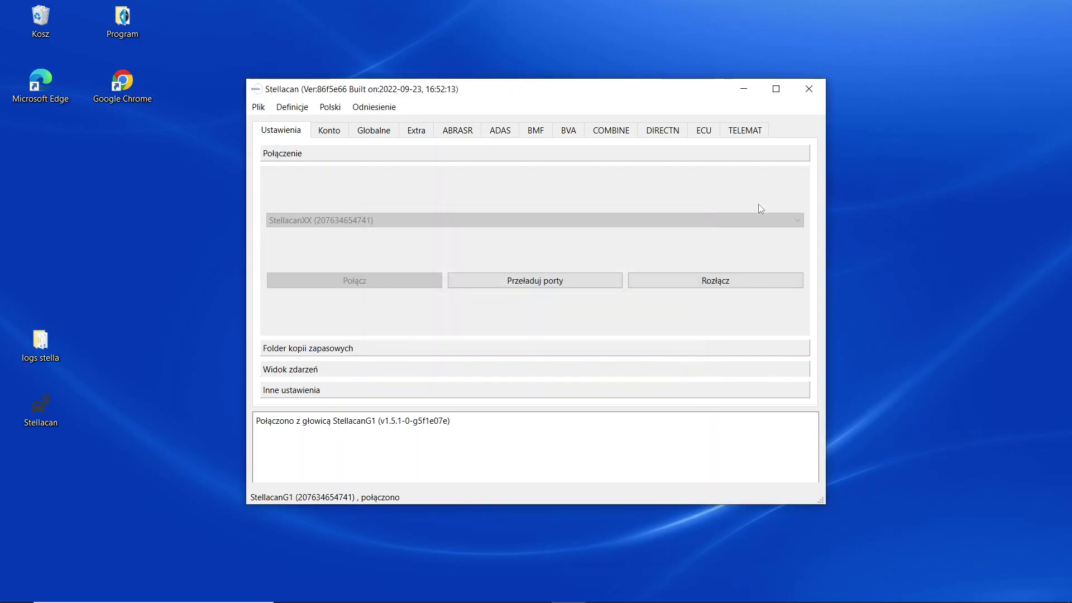
Step: Identify the ESP81 unit in the ABRASR group and check the software versions offered for flashing it
click(778, 94)
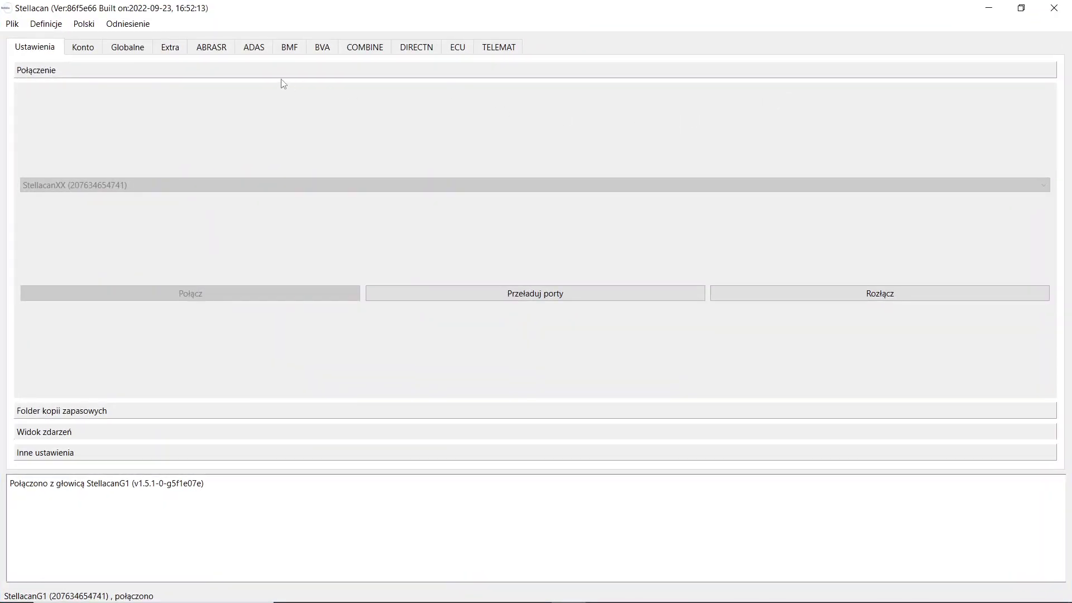
click(212, 50)
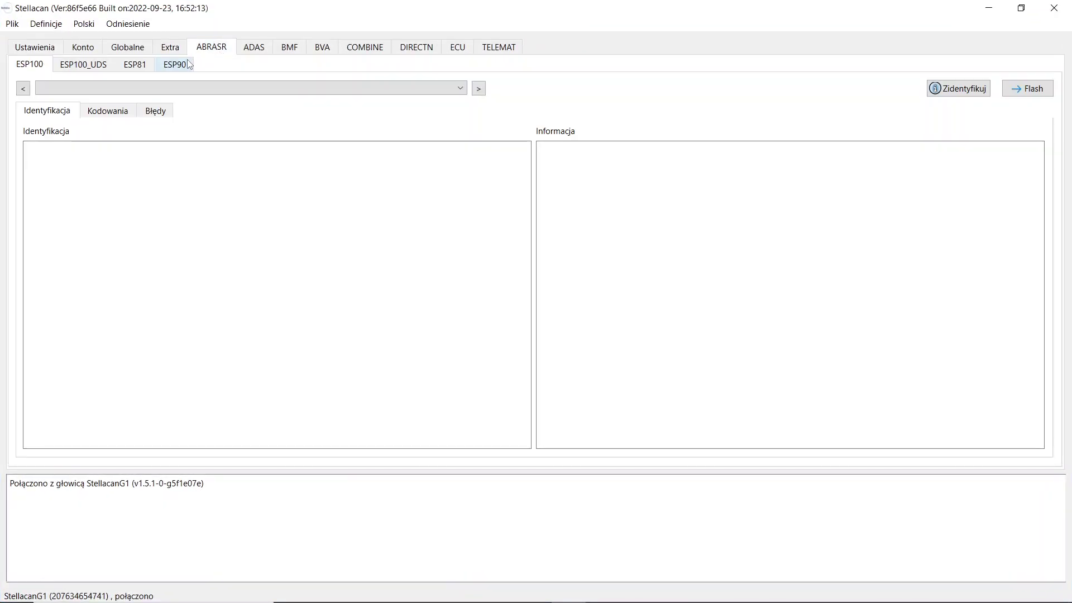
click(142, 70)
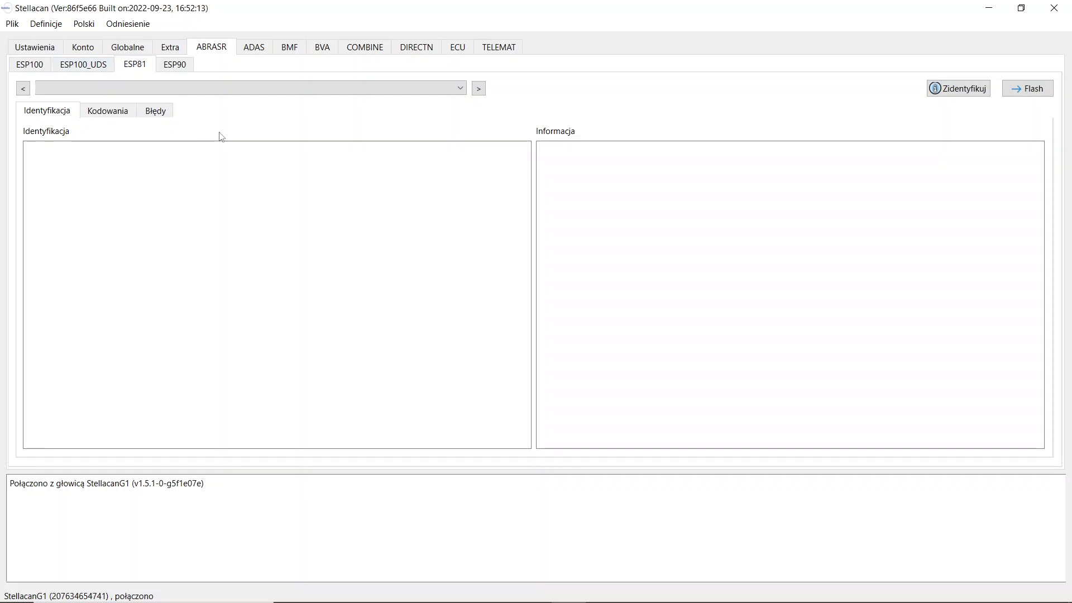
click(961, 91)
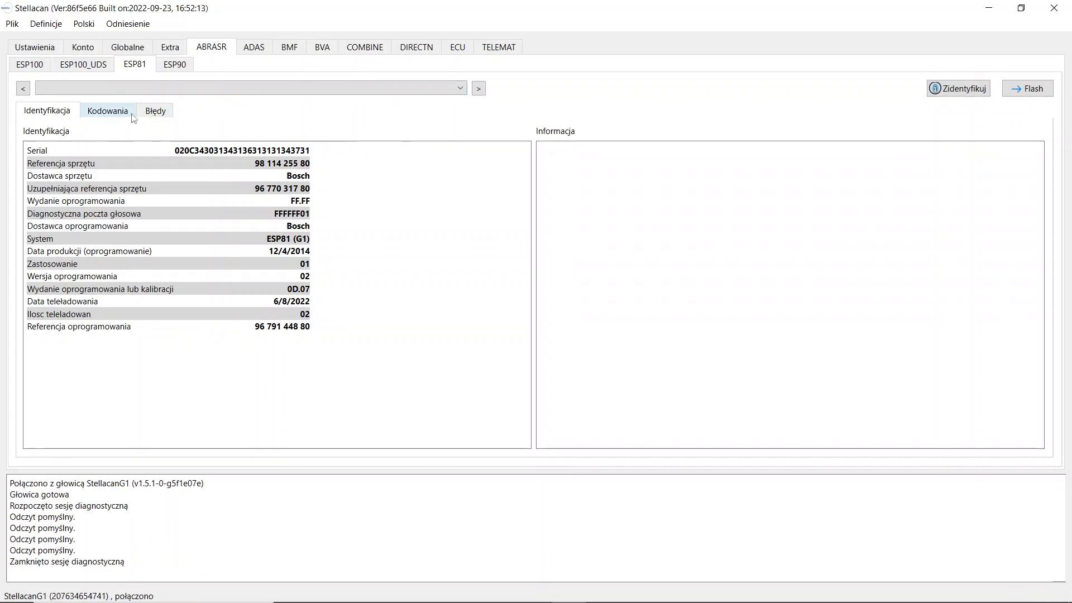
click(1032, 89)
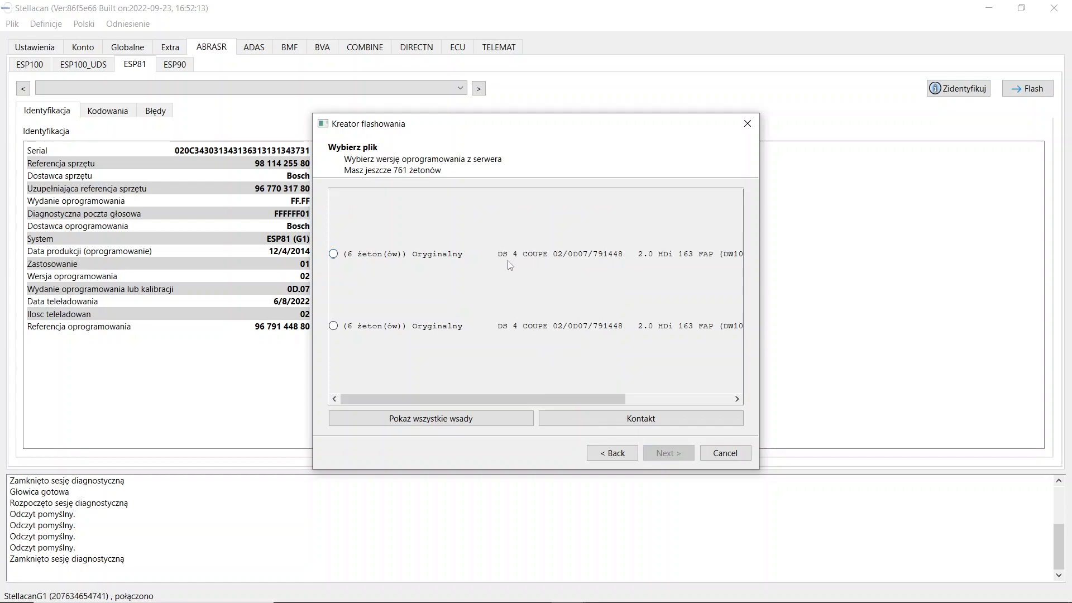
click(707, 461)
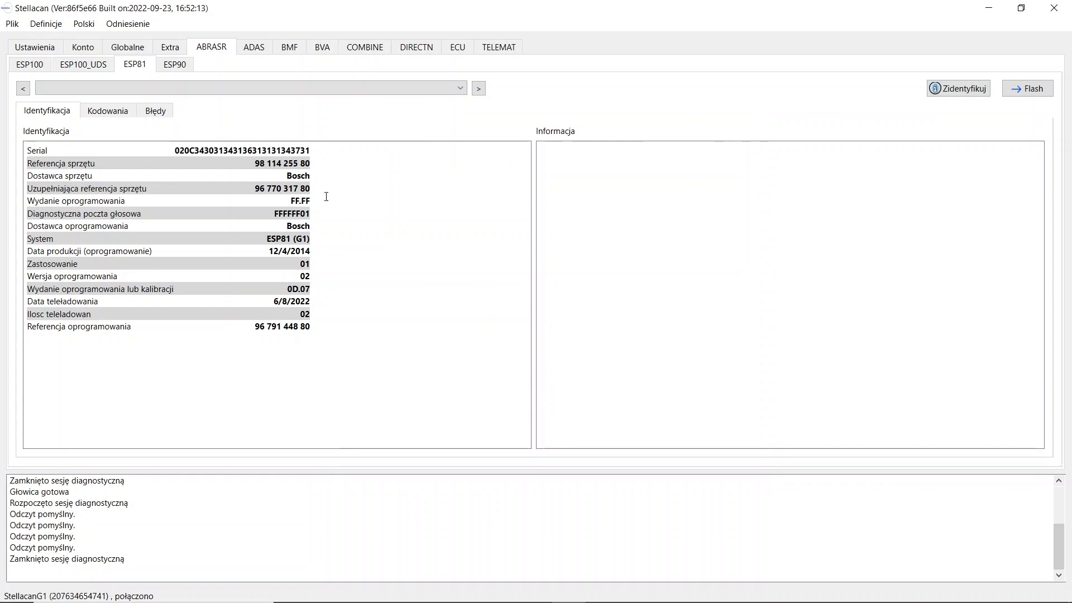
Step: Read the ESP81 codings and display the C4/DS5/DS4/508 parameter set
click(119, 111)
click(917, 96)
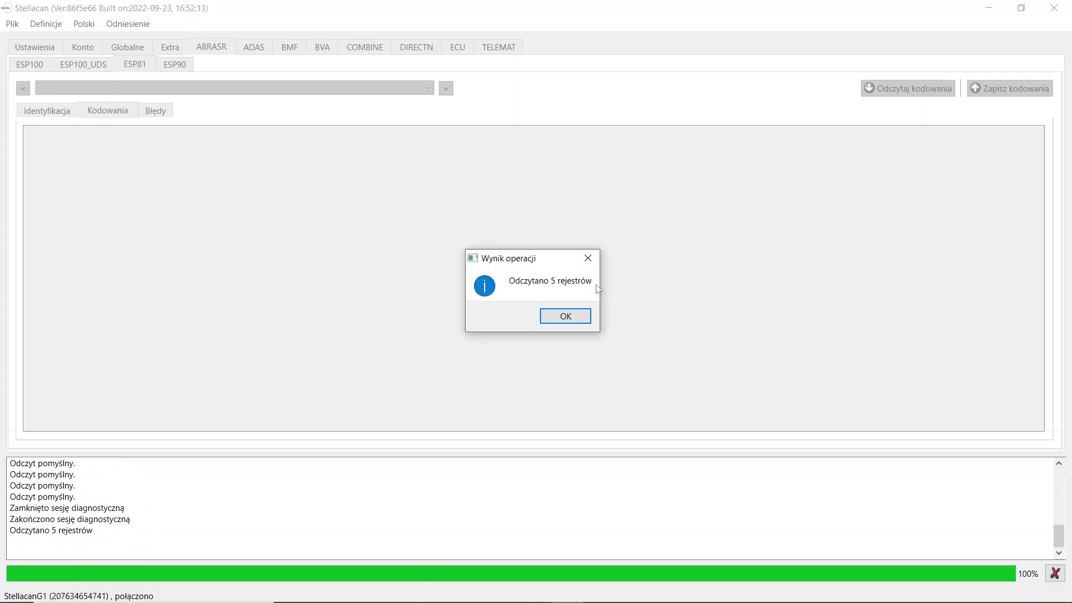
click(580, 316)
click(390, 92)
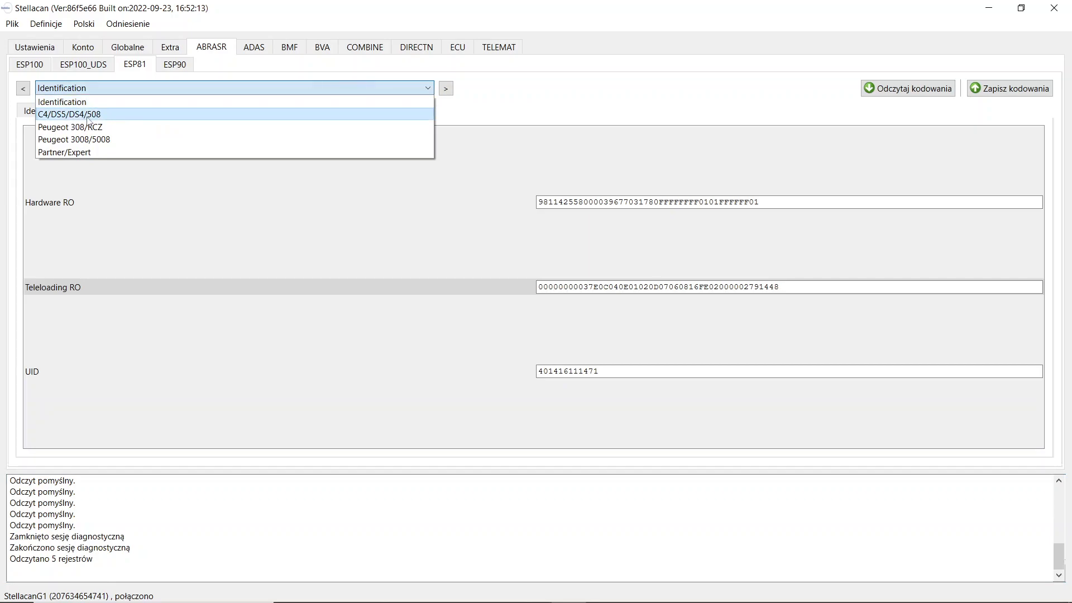
click(80, 115)
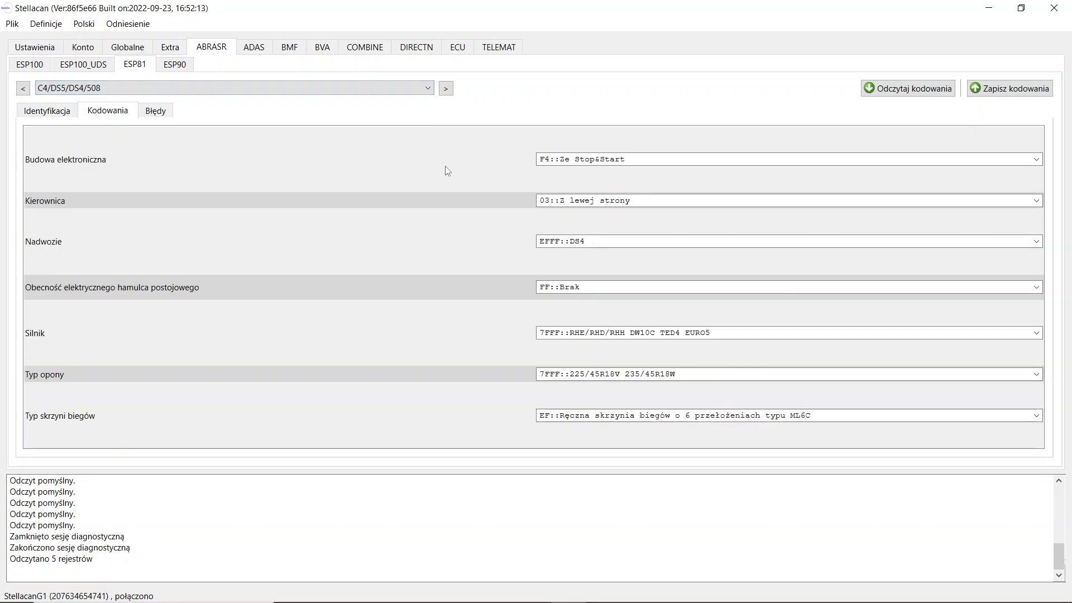
Step: Set Budowa elektroniczna to FC::Bez Stop&Start lub Hybrid4 and Kierownica to 01::Z prawej strony
click(1038, 162)
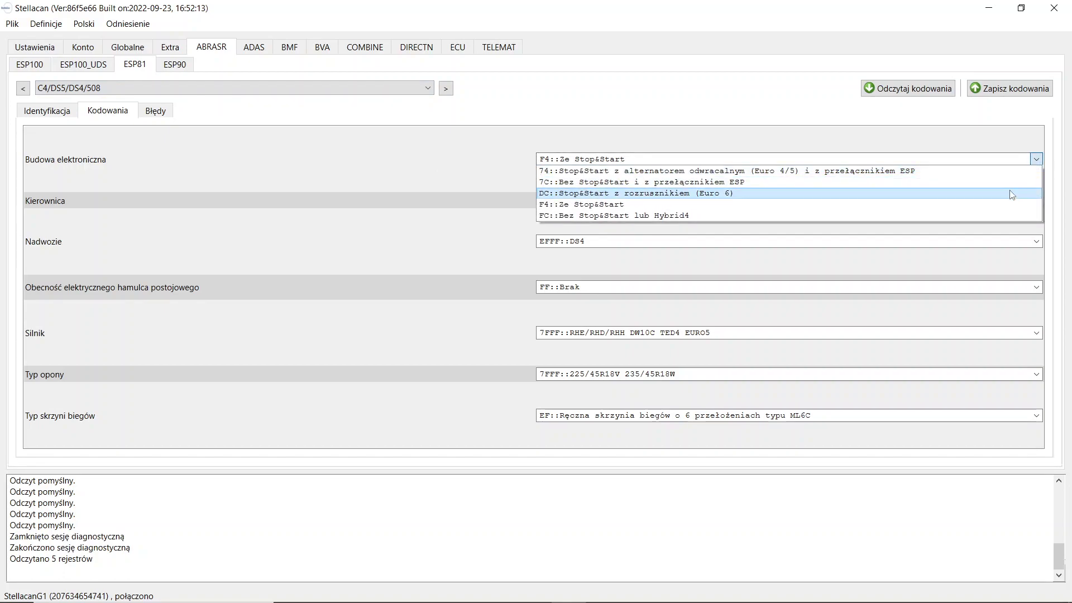
click(1004, 216)
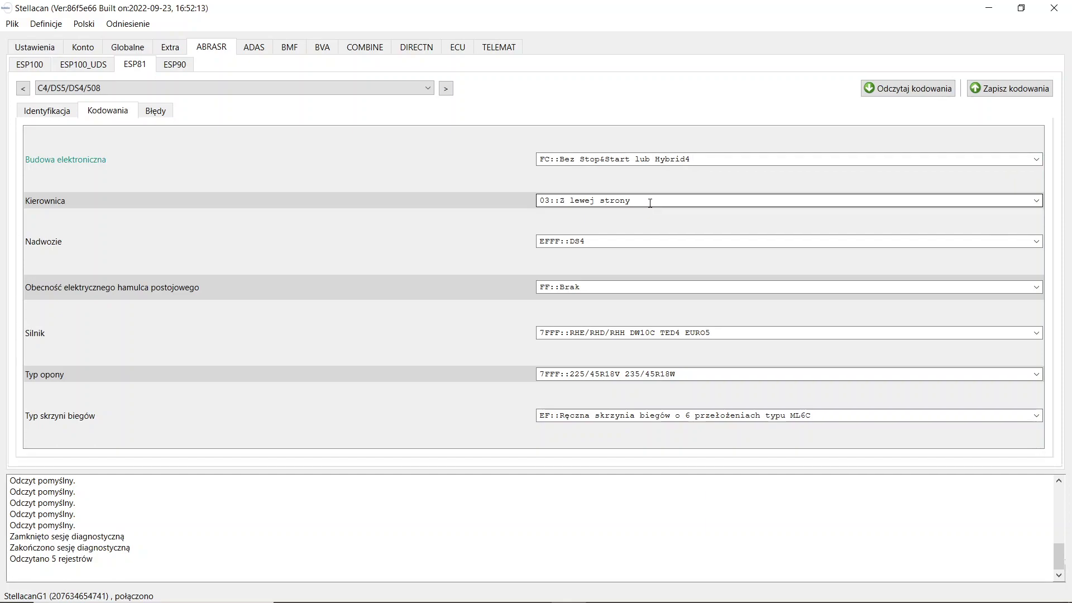
click(1037, 202)
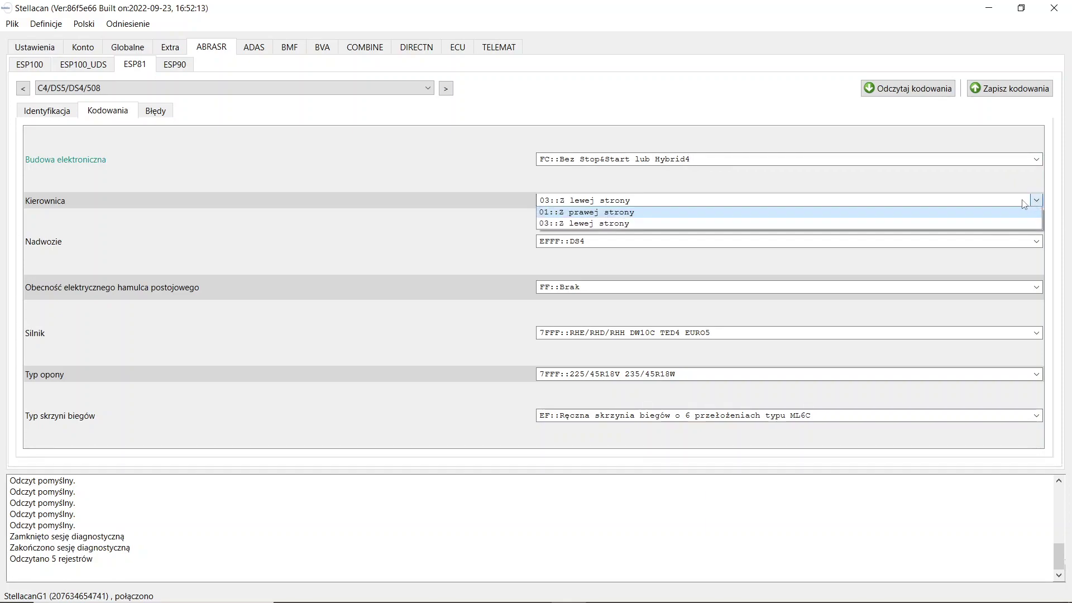
click(1005, 213)
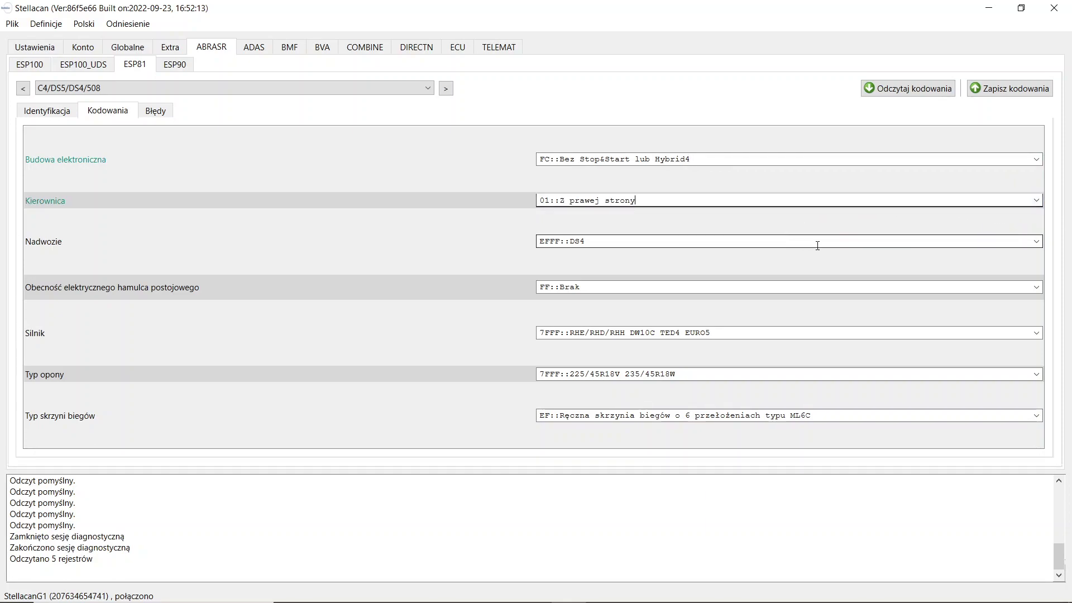
Step: Set Nadwozie to FFFB::C4/DS4 (DW10C)(ML6C)/DS5 Tarcze 340/508 Break (DW10C)(ML6C) and the electric parking brake presence to FE::Jest
click(1036, 241)
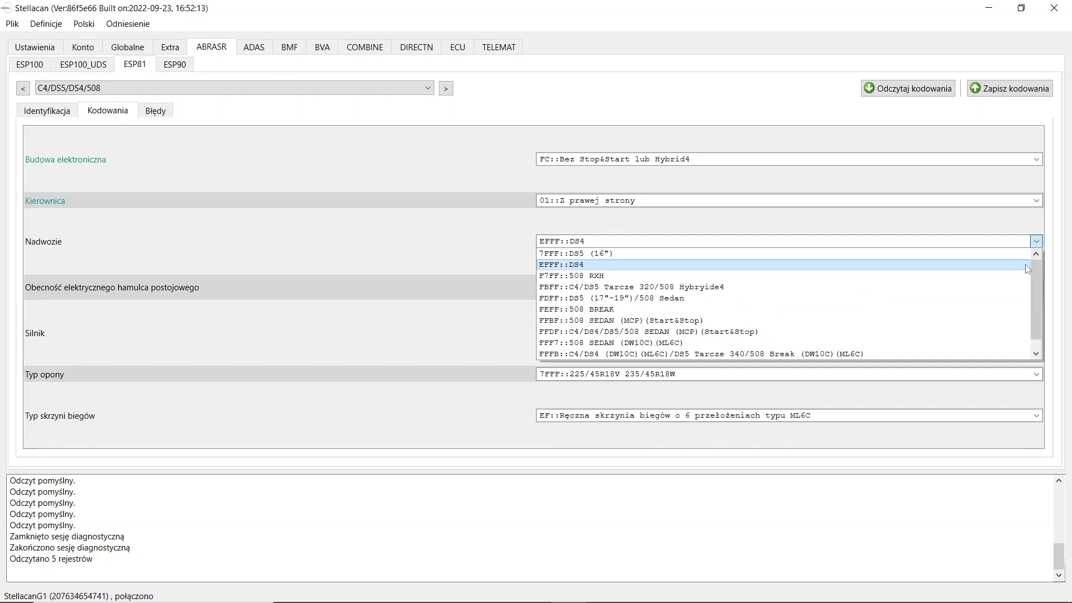
click(961, 354)
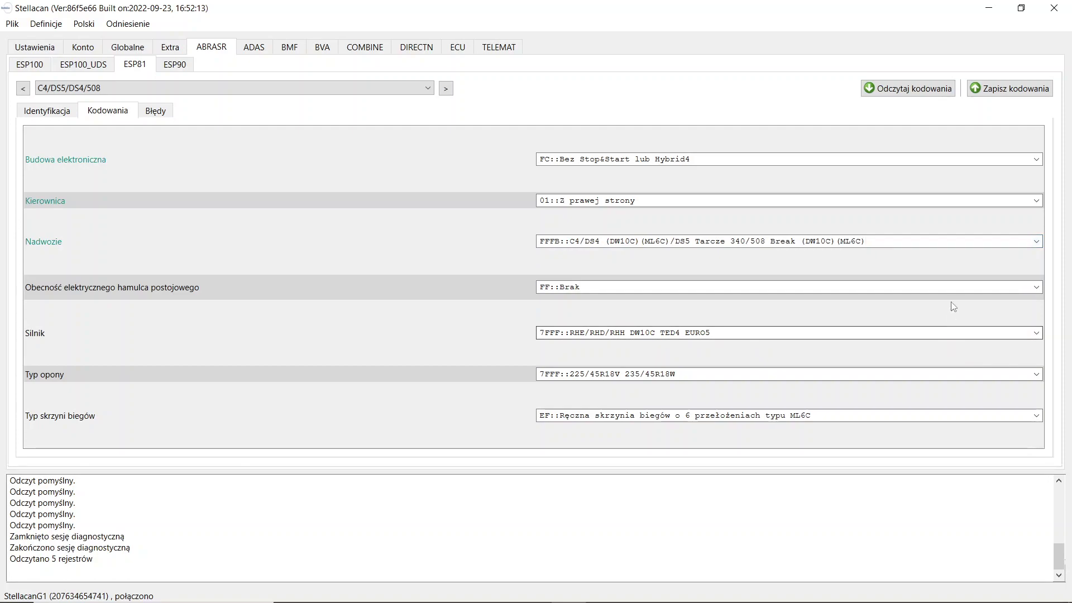
click(1036, 287)
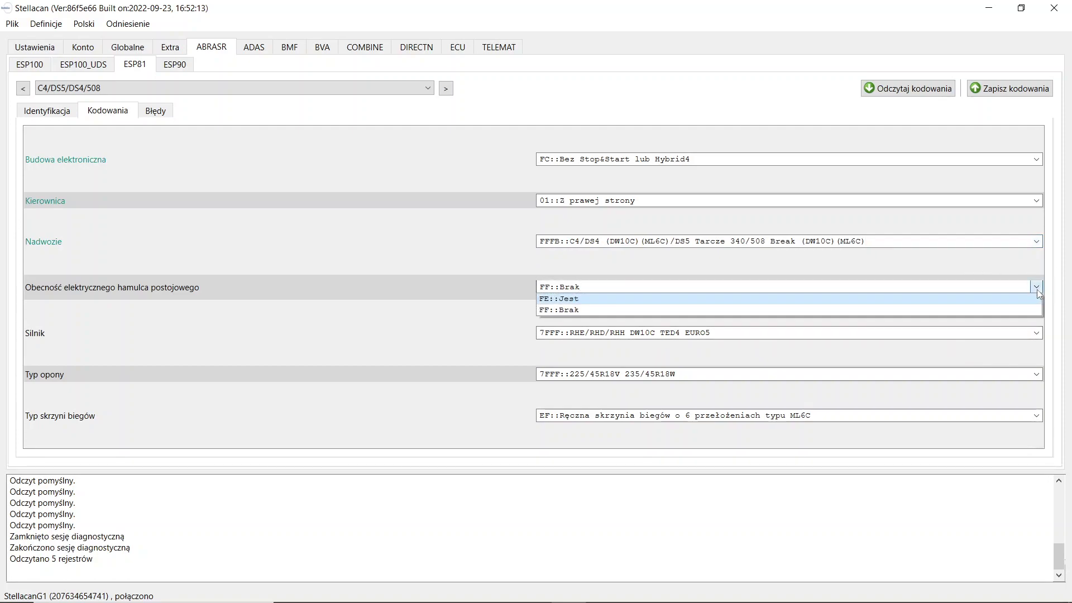
click(1009, 300)
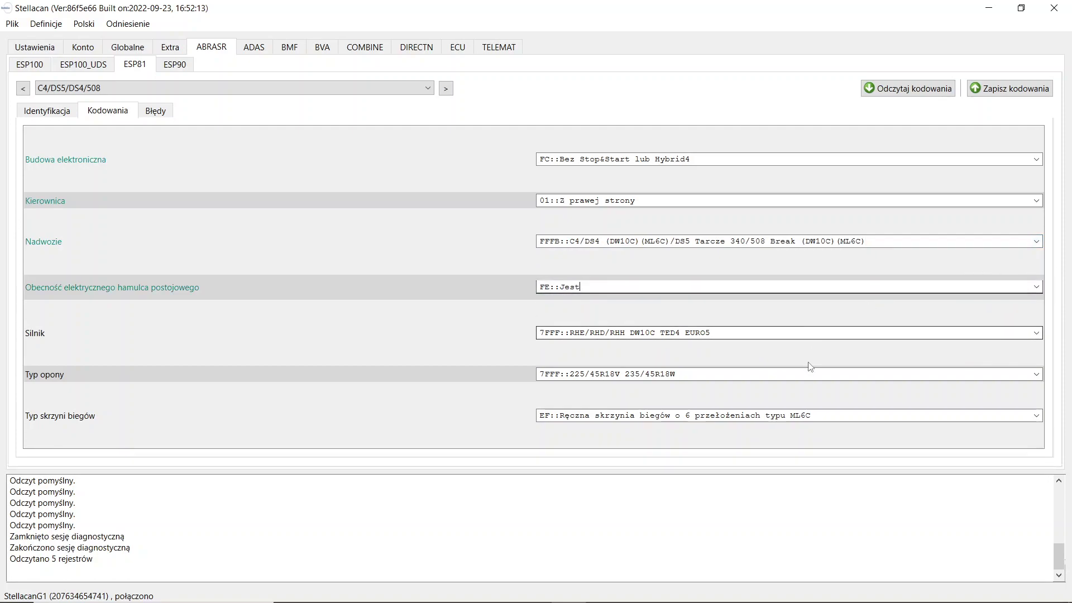
Step: Set Typ opony to DFFF::215/55R17V and look through the options for Silnik and Typ skrzyni biegów
click(1038, 378)
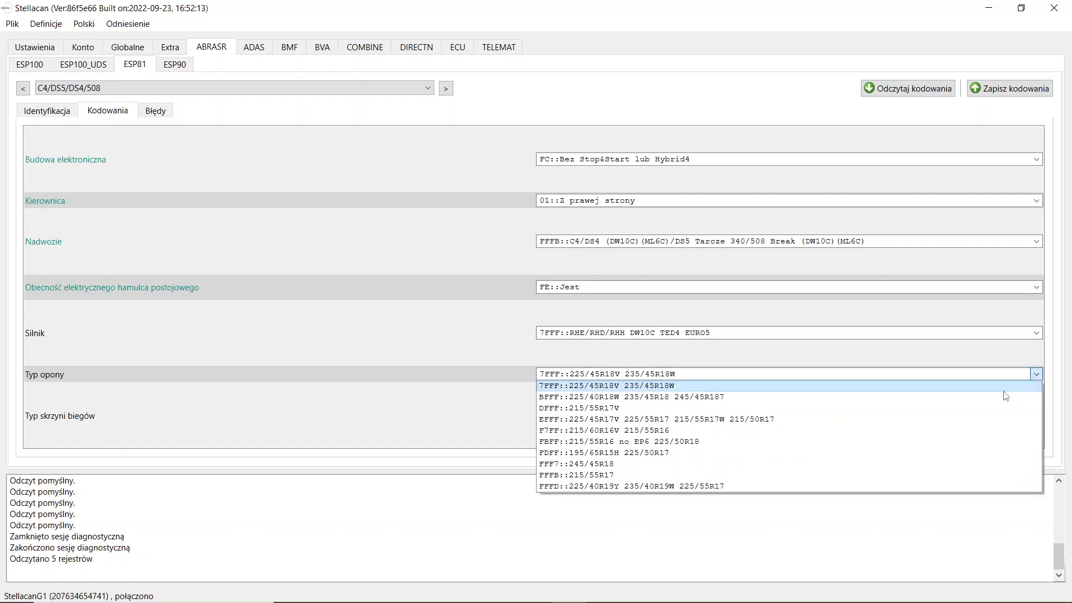
click(973, 411)
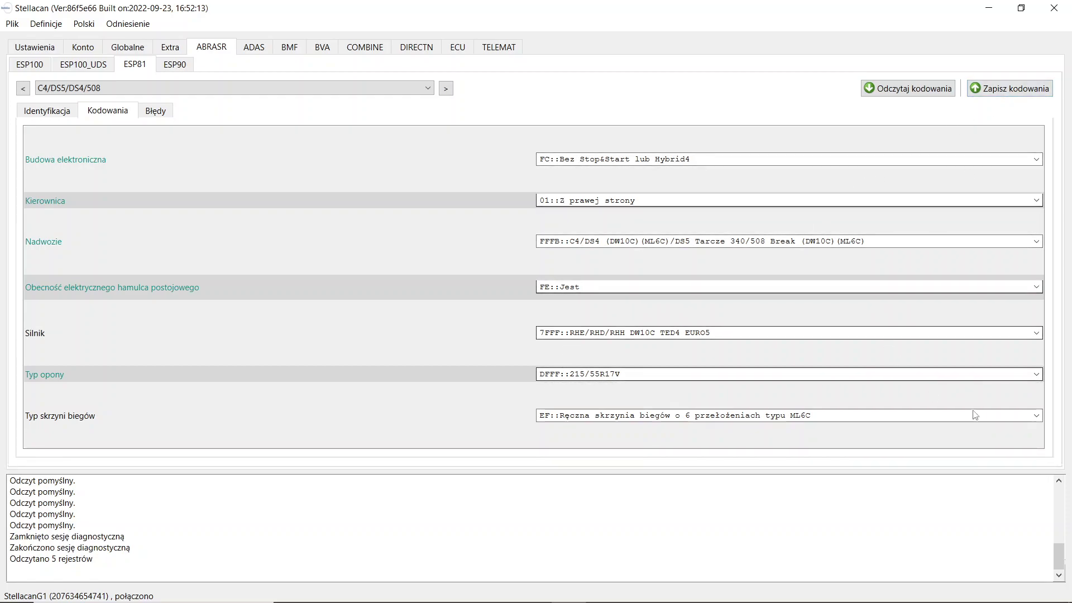
click(1036, 334)
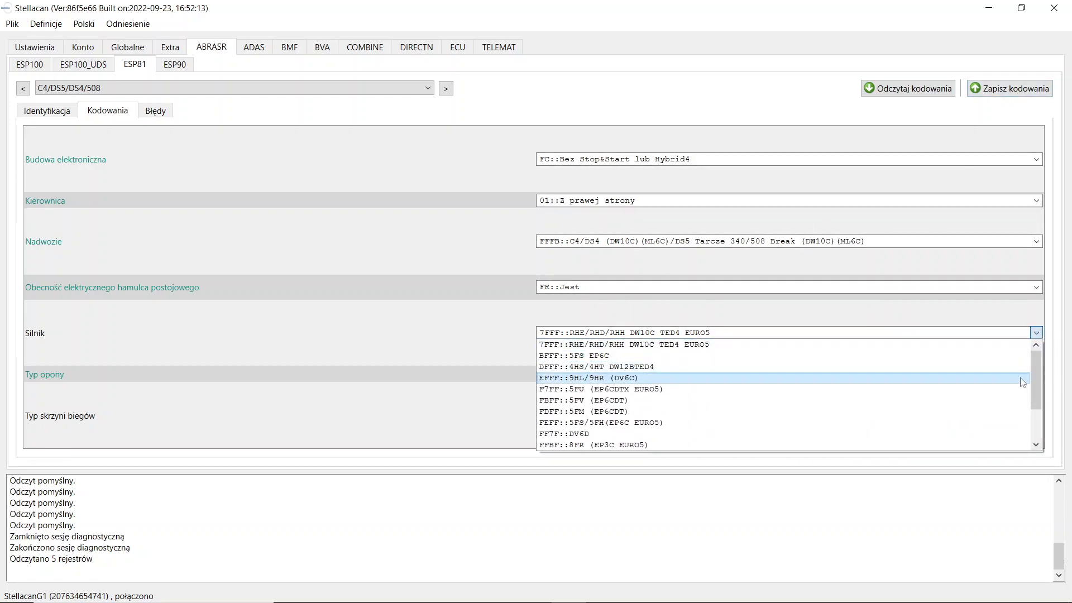
click(1039, 333)
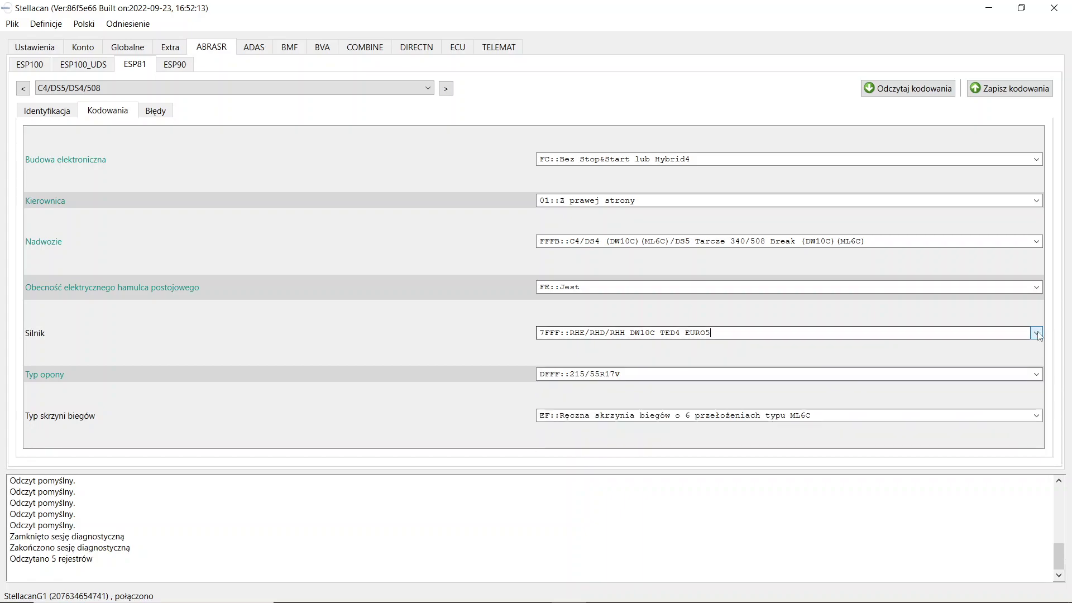
click(1036, 416)
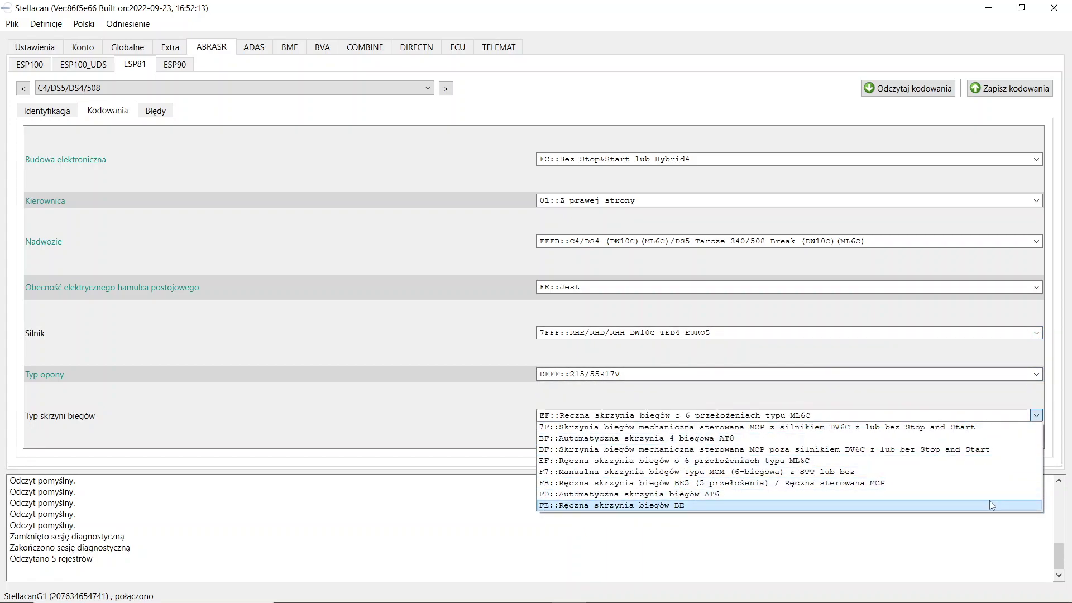
click(1036, 416)
Step: Start writing the codings to the ESP81 and review the detailed list of pending changes
click(1011, 88)
click(574, 324)
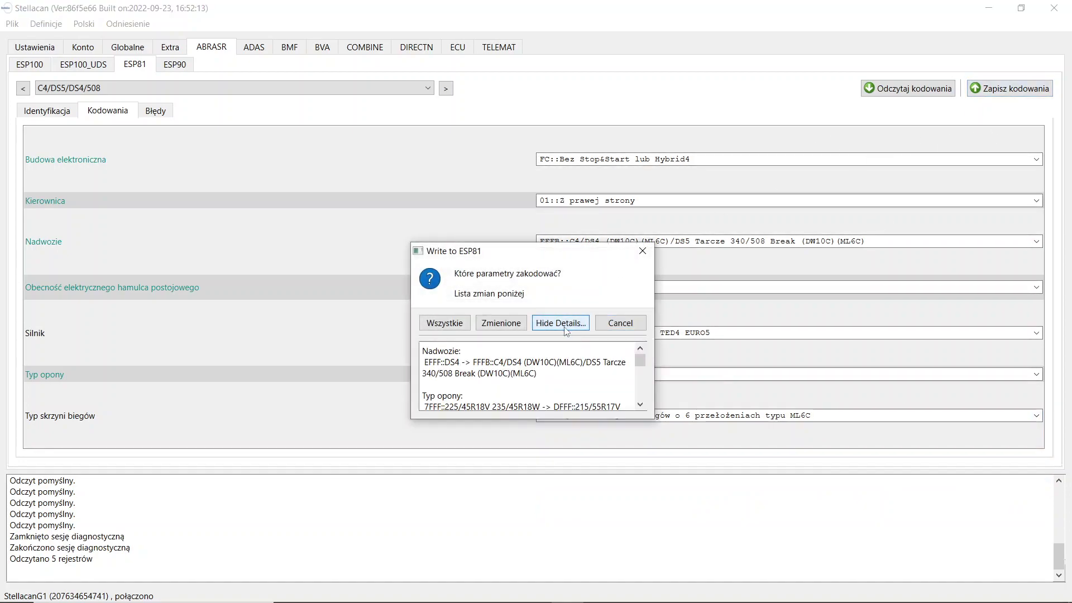
drag(643, 364, 653, 399)
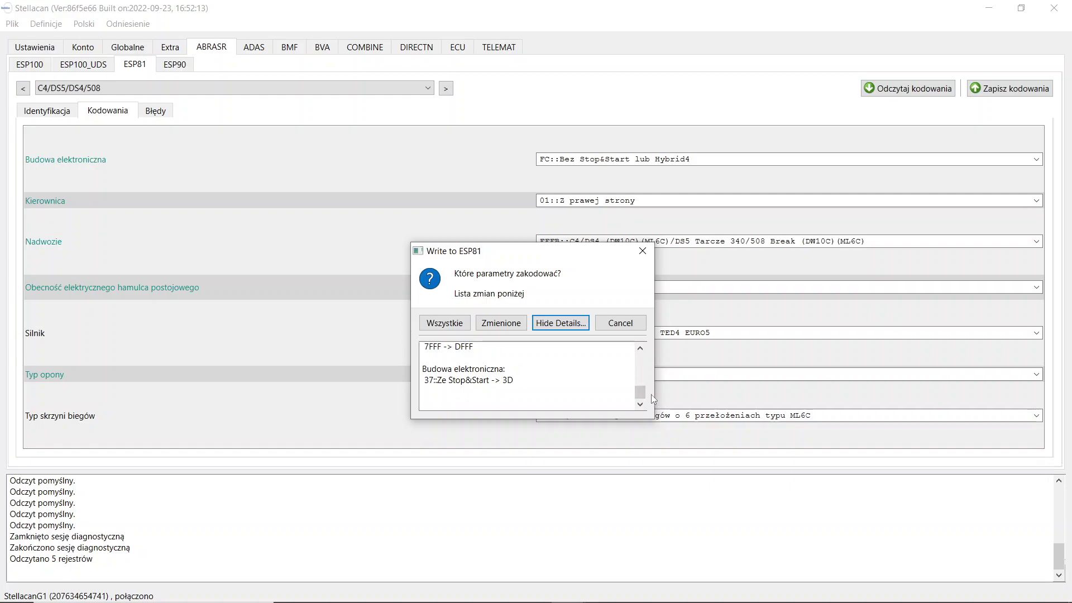
click(548, 324)
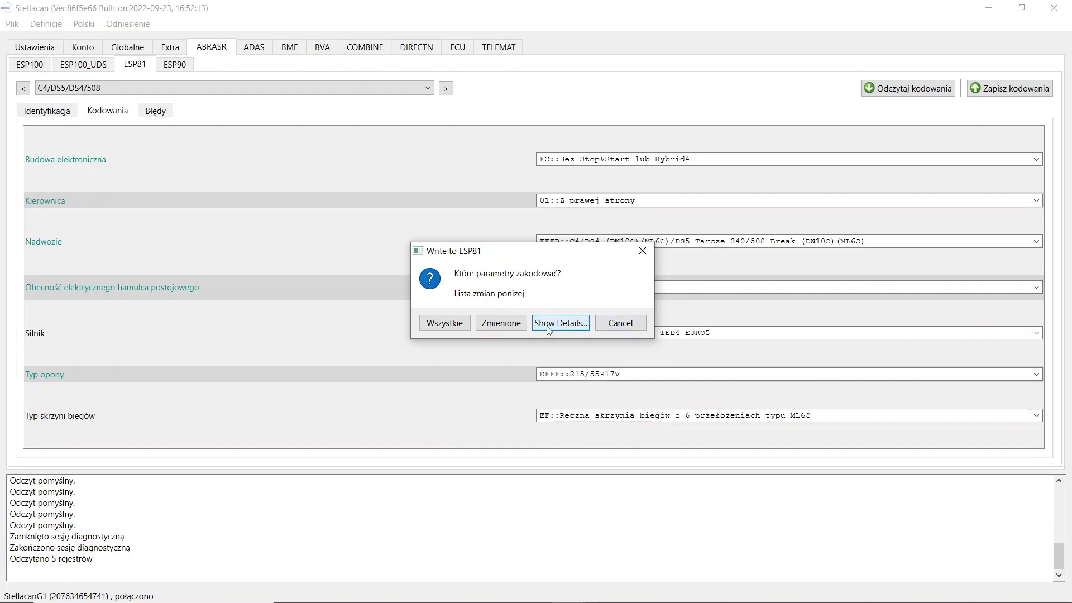
Step: Write only the changed parameters to the ESP81 and read its codings back
click(511, 325)
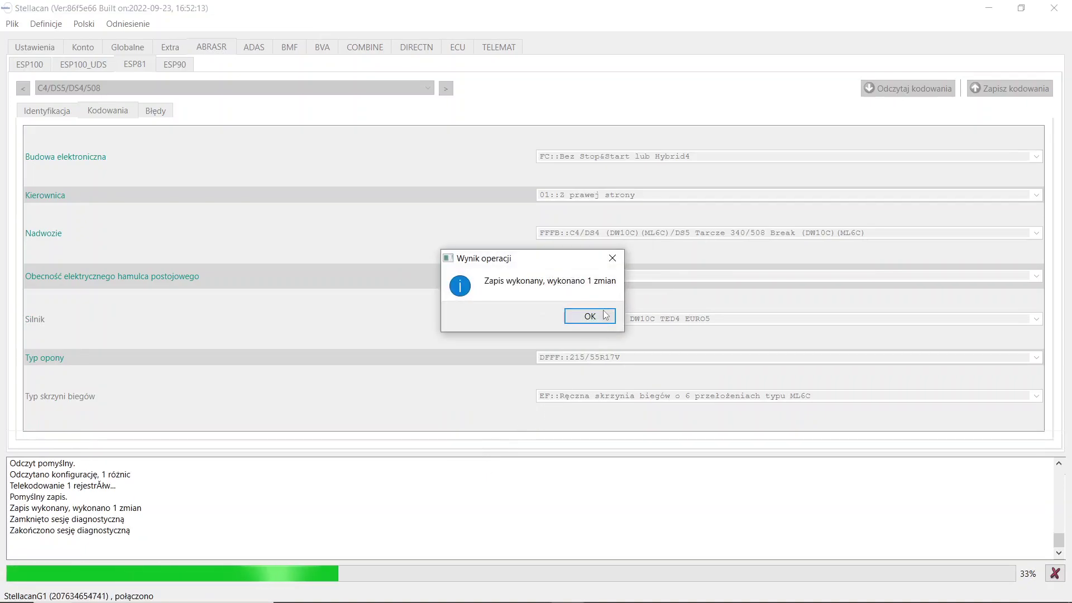
click(572, 315)
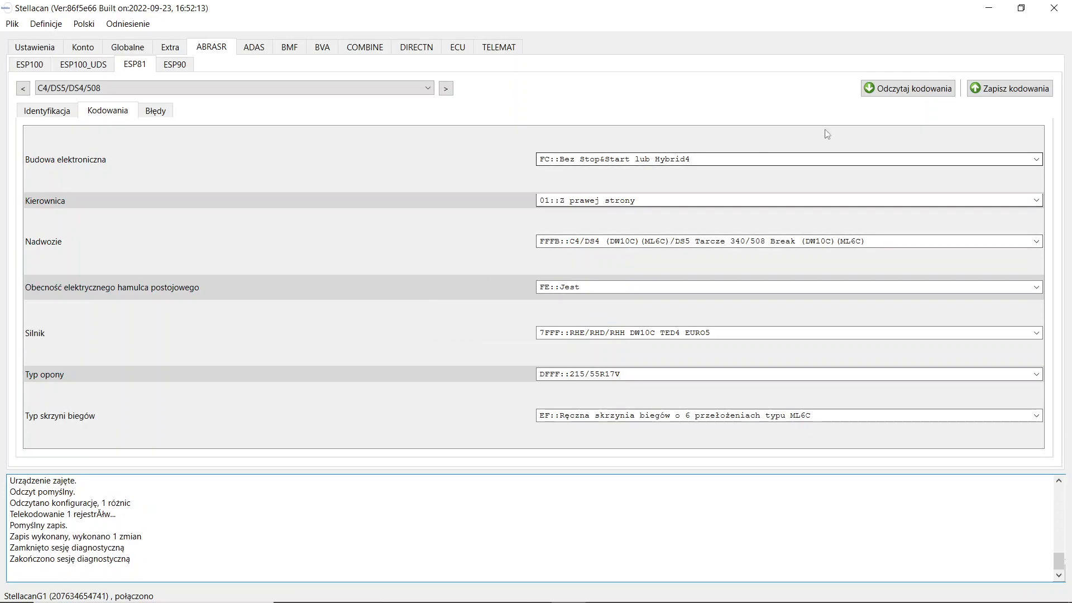
click(875, 96)
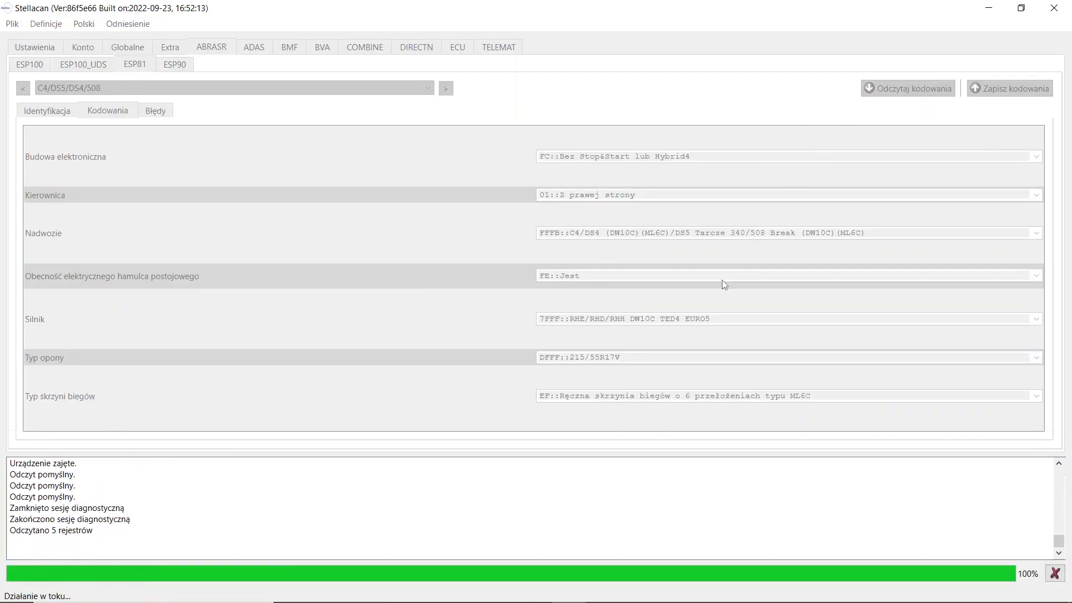
click(576, 315)
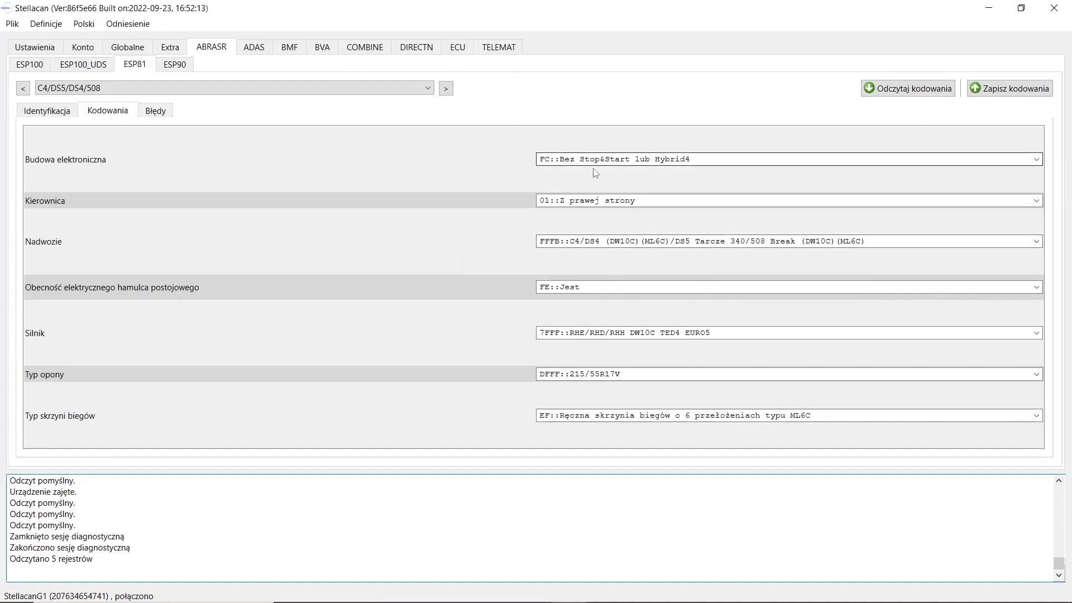
Step: Start the flashing wizard for the ESP81, read the device and list all software files, accepting the own-risk warning
click(47, 111)
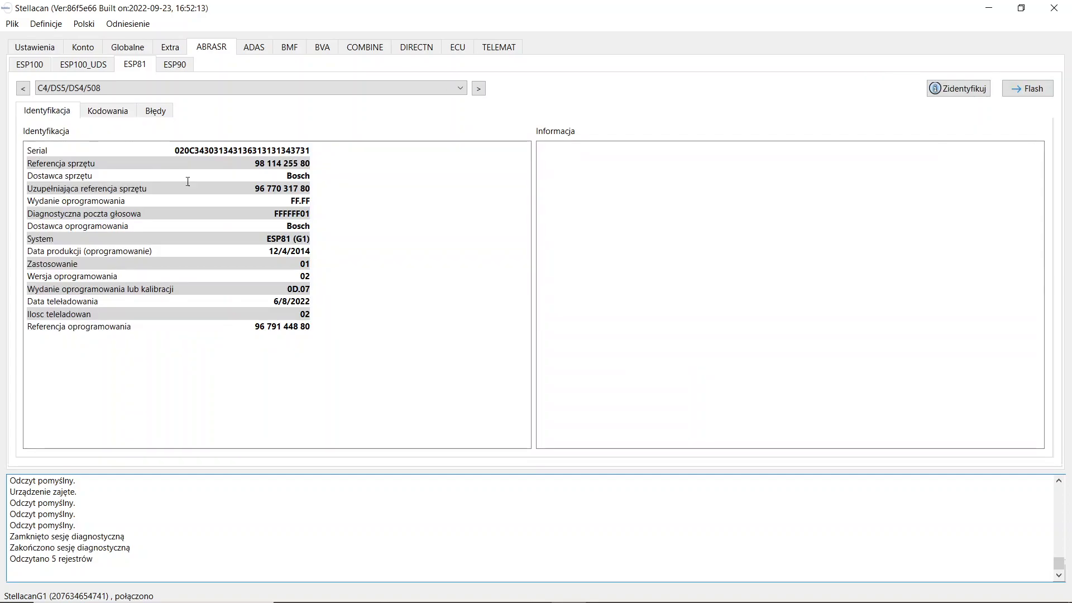
click(1021, 89)
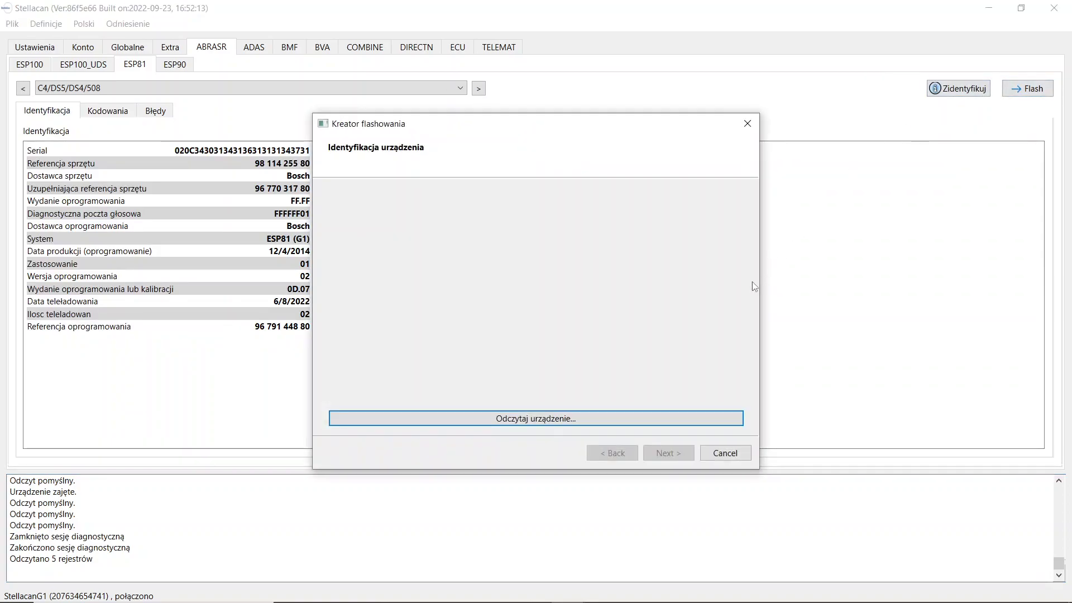
click(698, 424)
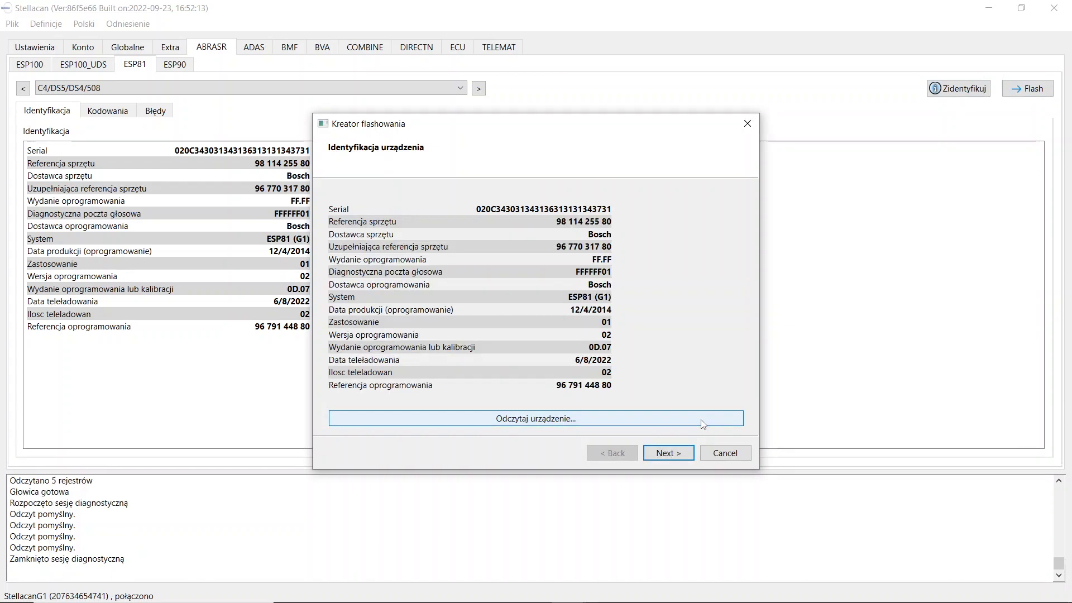
click(686, 457)
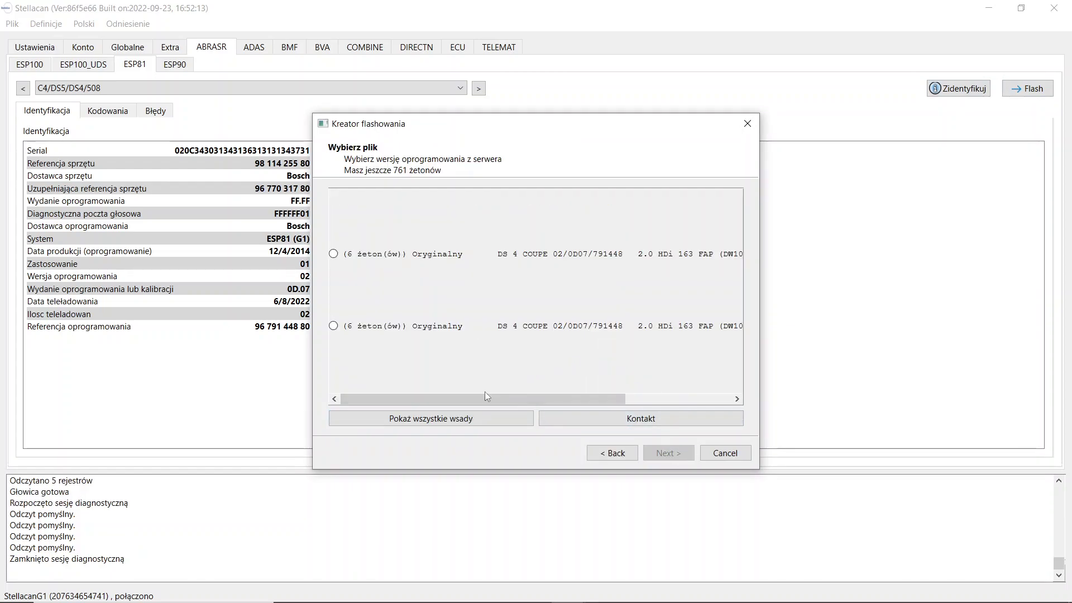
click(482, 424)
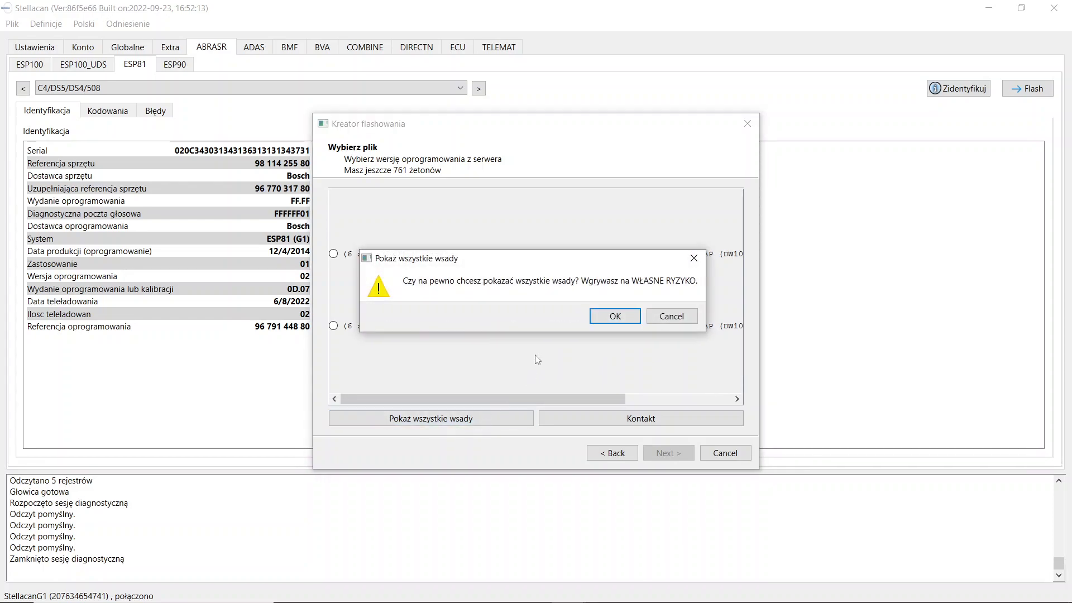
click(599, 317)
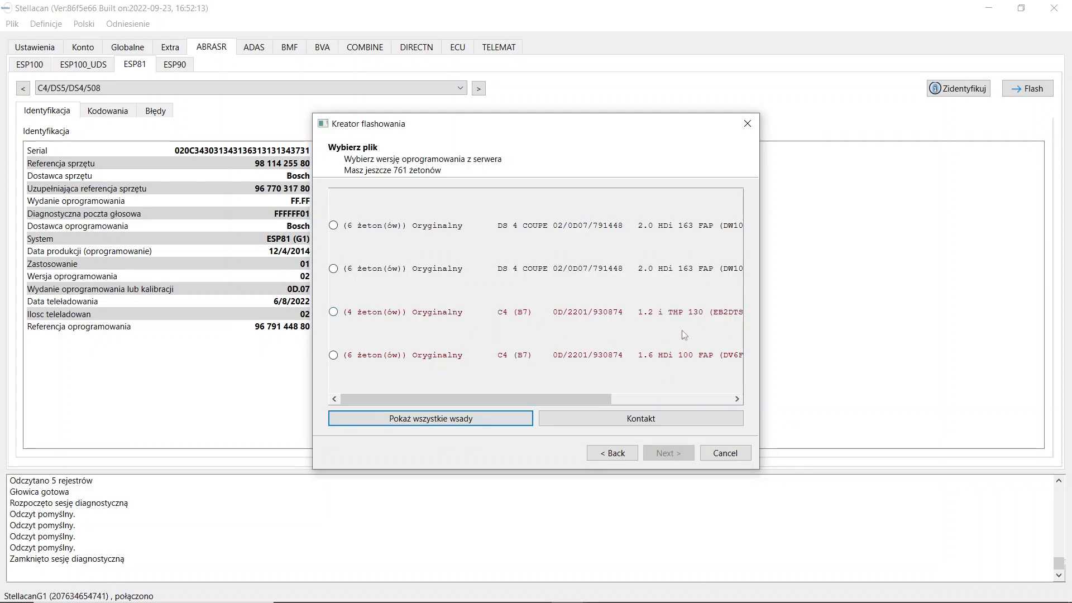
Step: Select the original C4 (B7) 0D/2201/930874 file for the 1.2 i THP 130 (EB2DTS) and proceed to the flashing summary
drag(761, 299, 1011, 290)
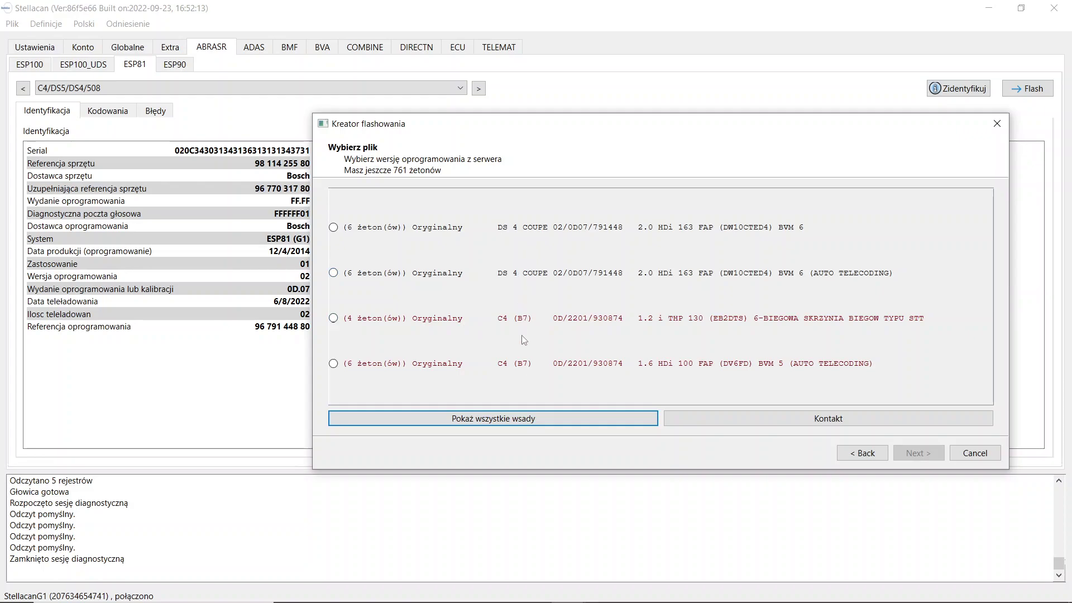
click(516, 318)
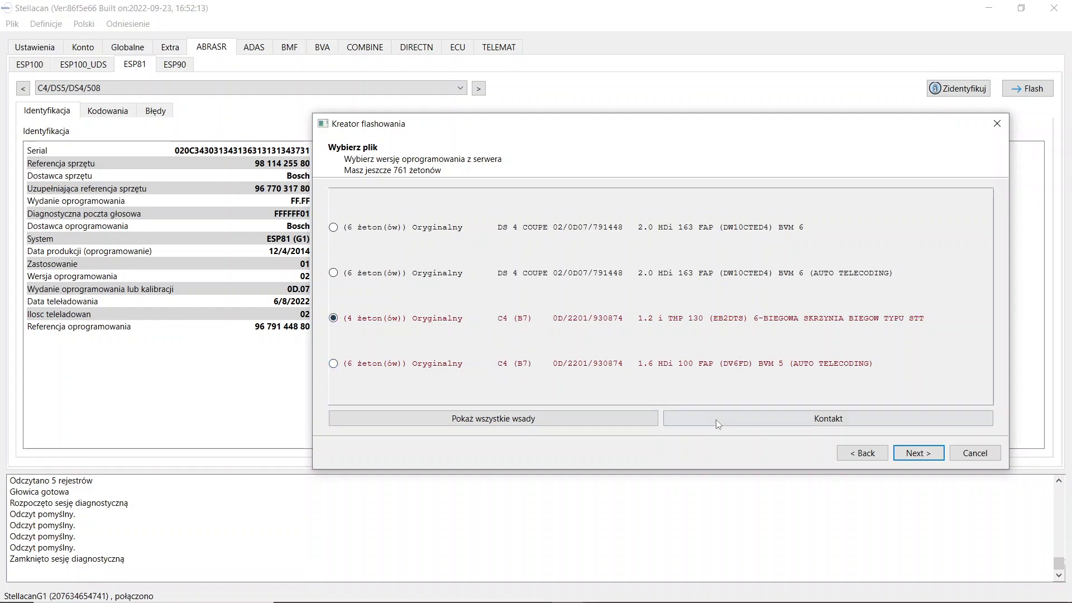
click(912, 454)
click(912, 453)
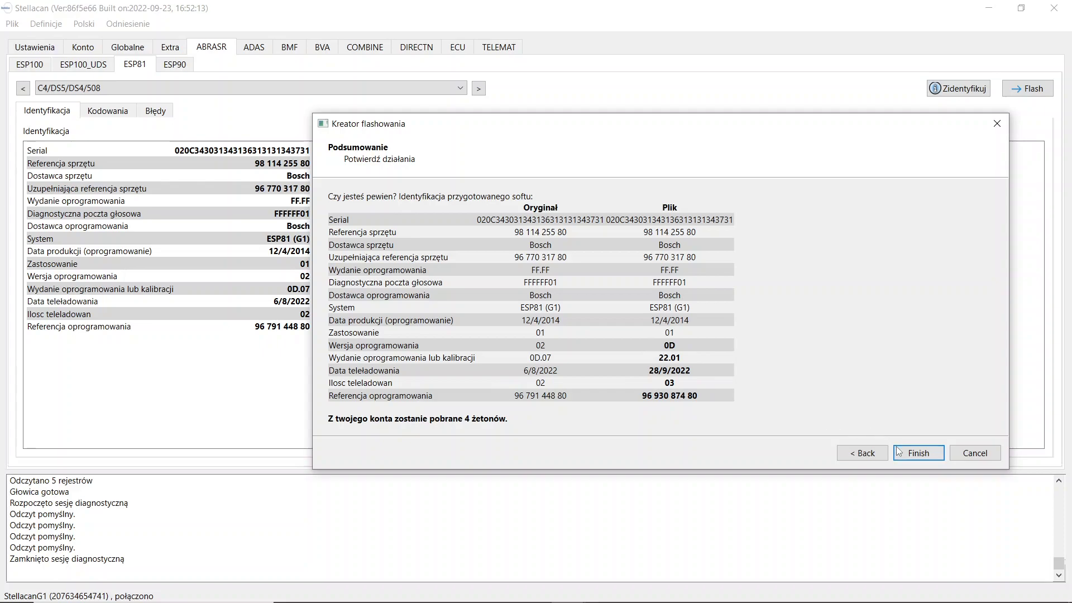
Step: Confirm flashing the selected software to the ESP81, acknowledge the write result and identify the unit again
click(911, 457)
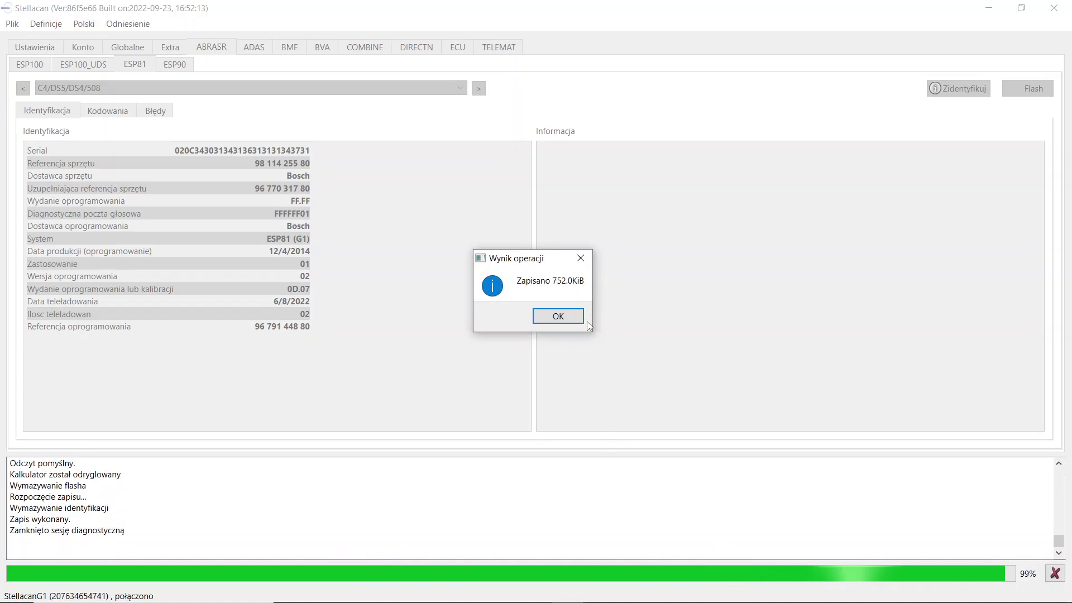
click(569, 316)
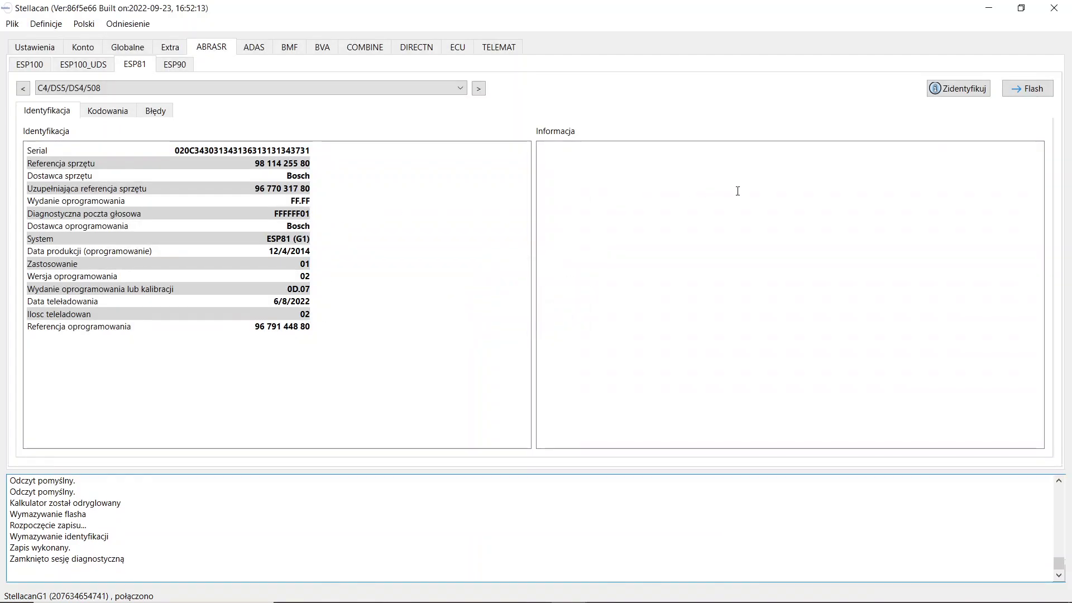
click(940, 95)
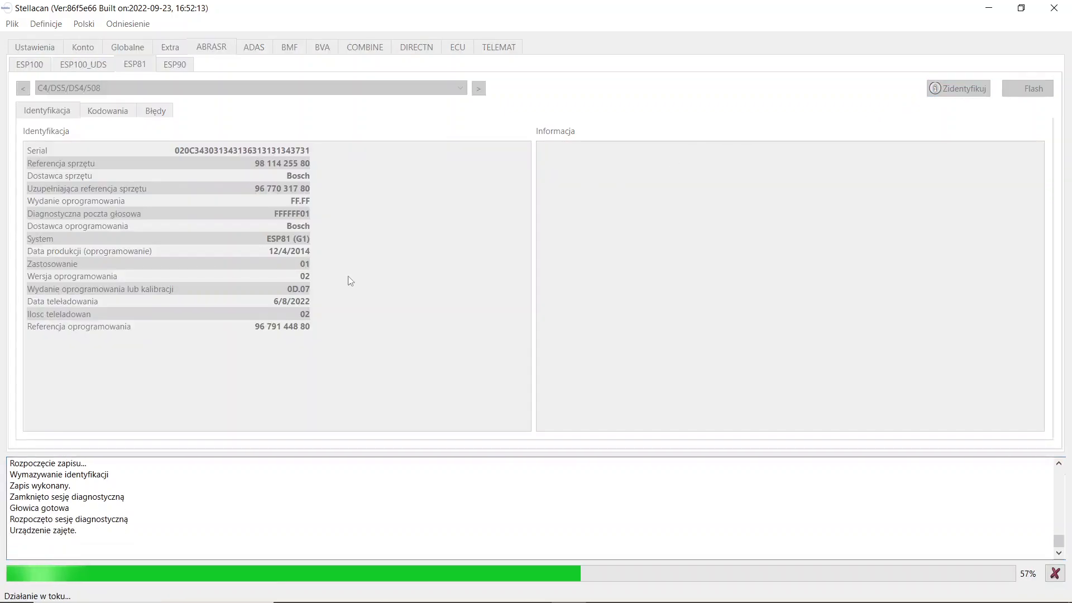